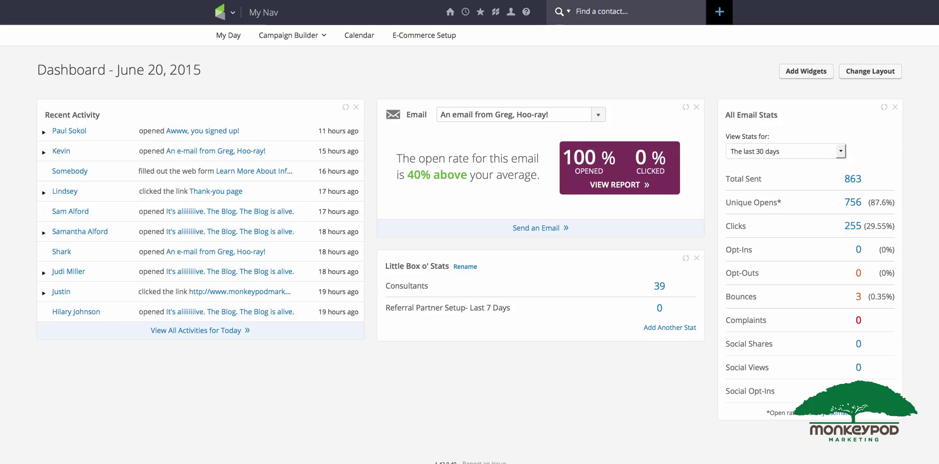
Open the Campaigns list via the main menu's Marketing > Campaign Builder
{"action": "left_click", "coordinate": [221, 12]}
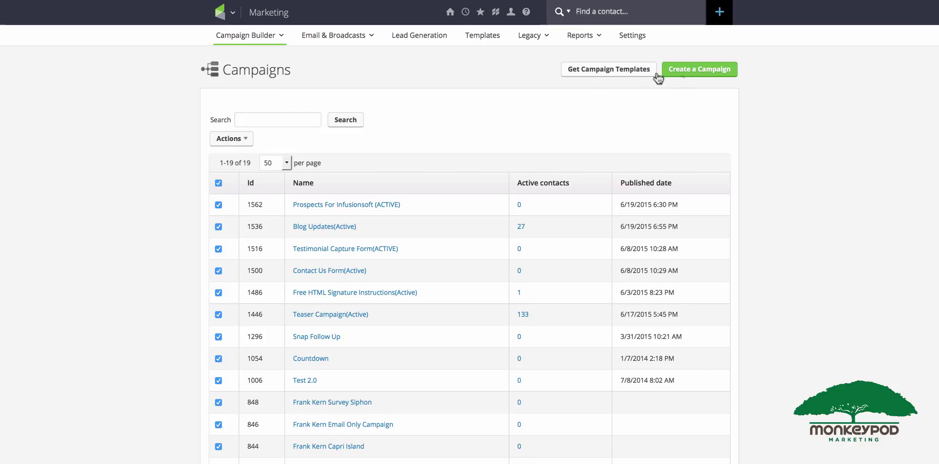
Create a new campaign named 'FAQ Templates'
{"action": "left_click", "coordinate": [691, 73]}
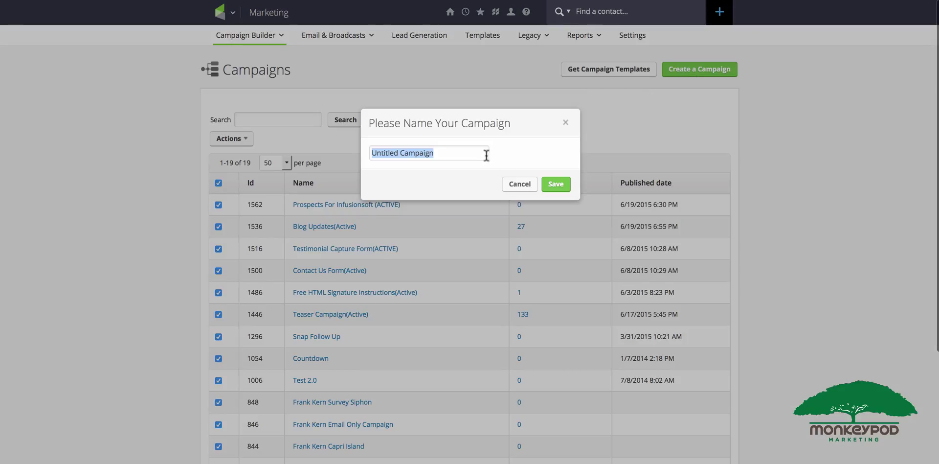
{"action": "type", "text": "FAQ Templ"}
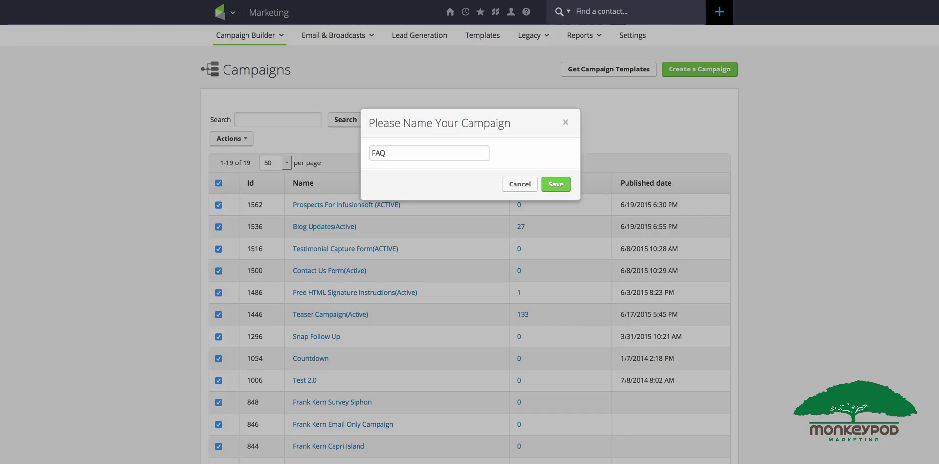
{"action": "type", "text": "ates"}
{"action": "left_click", "coordinate": [565, 186]}
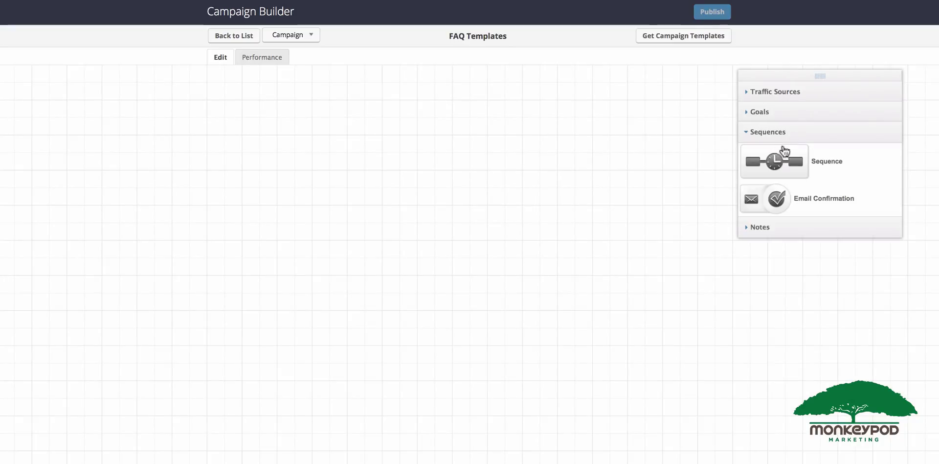
Add a Register for an event goal to the canvas and label it 'FAQ- Pricing'
{"action": "left_click", "coordinate": [785, 117]}
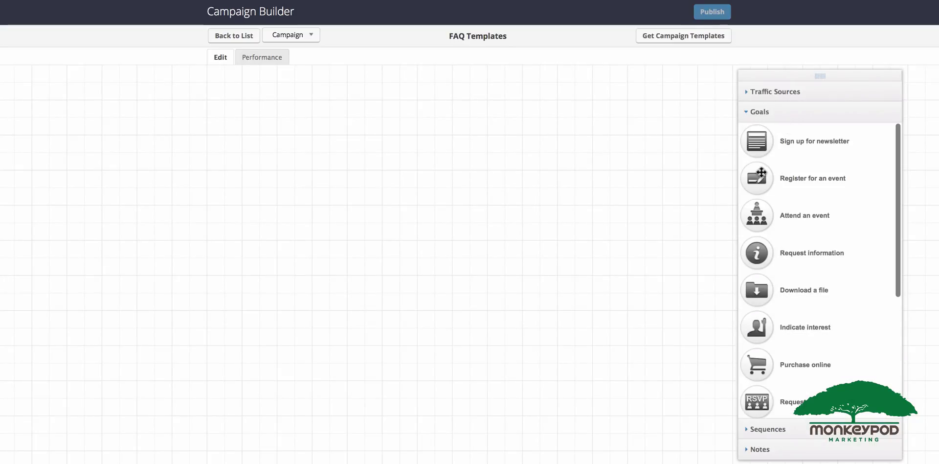
{"action": "left_click_drag", "start_coordinate": [757, 178], "coordinate": [222, 162]}
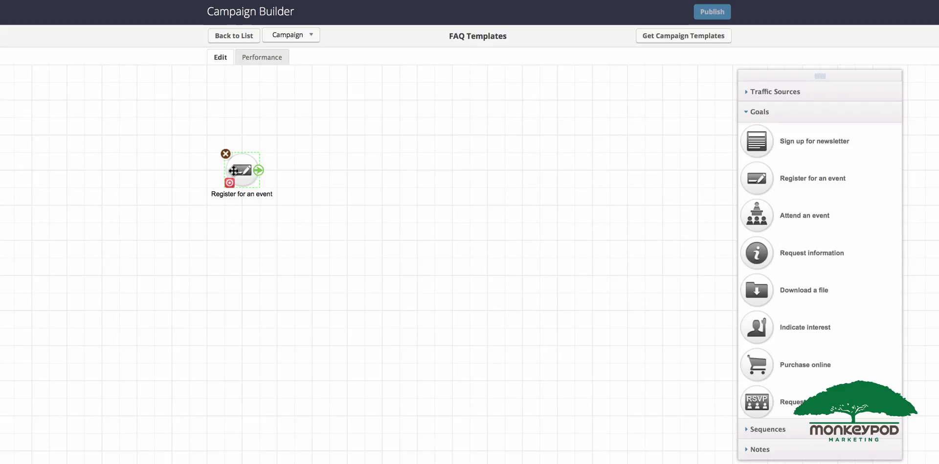
{"action": "double_click", "coordinate": [255, 195]}
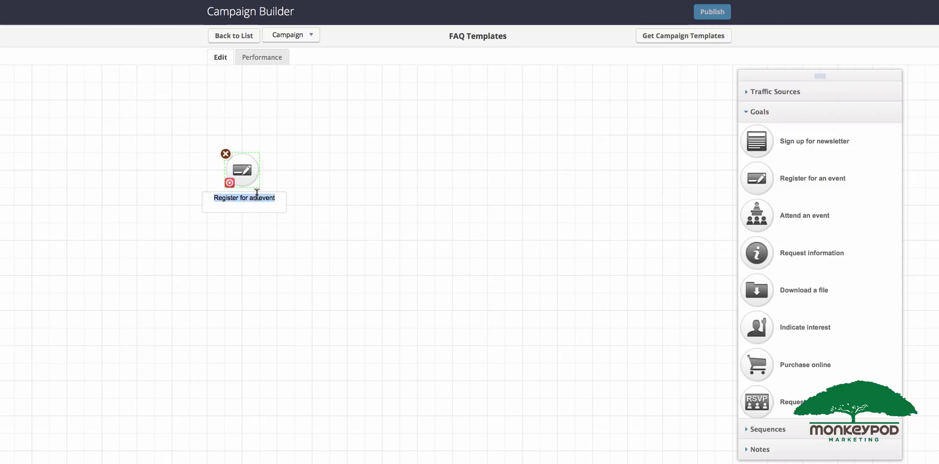
{"action": "type", "text": "FAQ"}
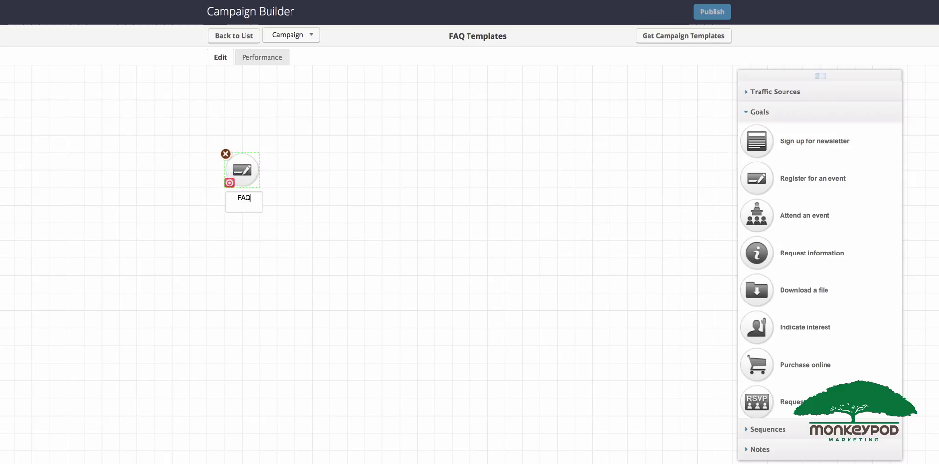
{"action": "type", "text": "- Pricing"}
{"action": "left_click", "coordinate": [361, 274]}
{"action": "left_click", "coordinate": [361, 274]}
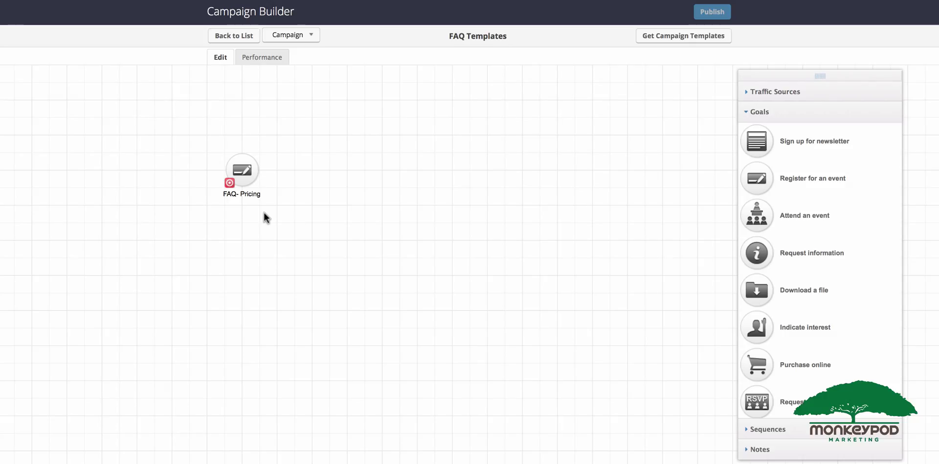
Set the FAQ- Pricing goal's trigger to Applies a Note
{"action": "mouse_move", "coordinate": [231, 186]}
{"action": "double_click", "coordinate": [230, 186]}
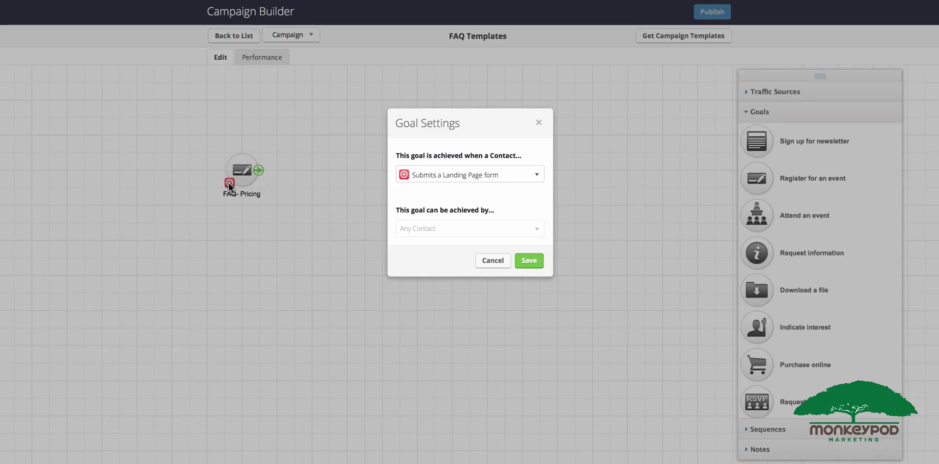
{"action": "left_click", "coordinate": [450, 176]}
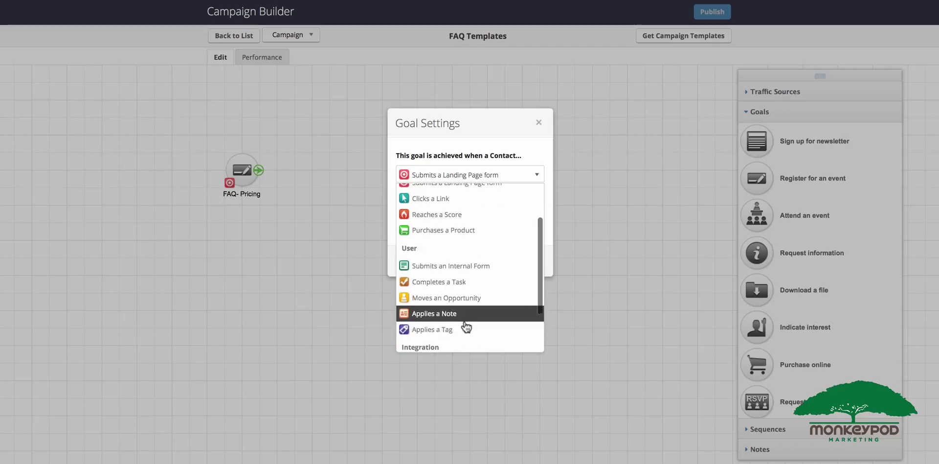
{"action": "scroll", "coordinate": [465, 318], "scroll_direction": "down", "scroll_amount": 2}
{"action": "left_click", "coordinate": [465, 314]}
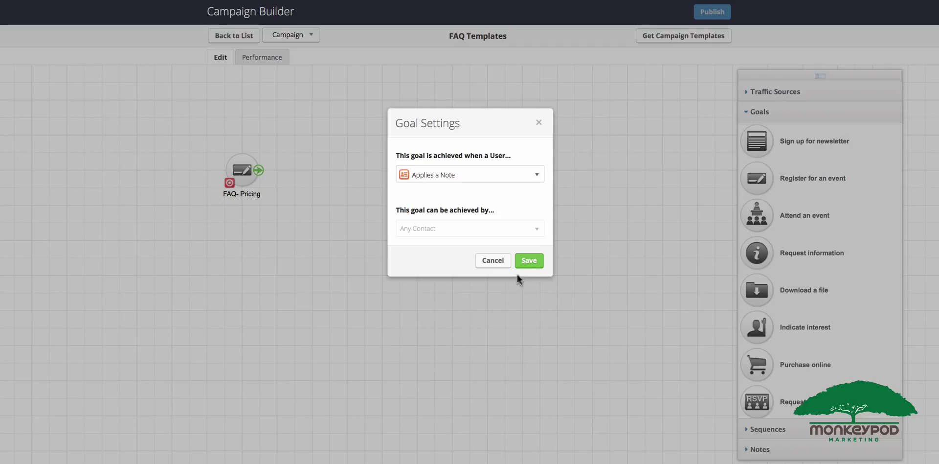
{"action": "left_click", "coordinate": [530, 260]}
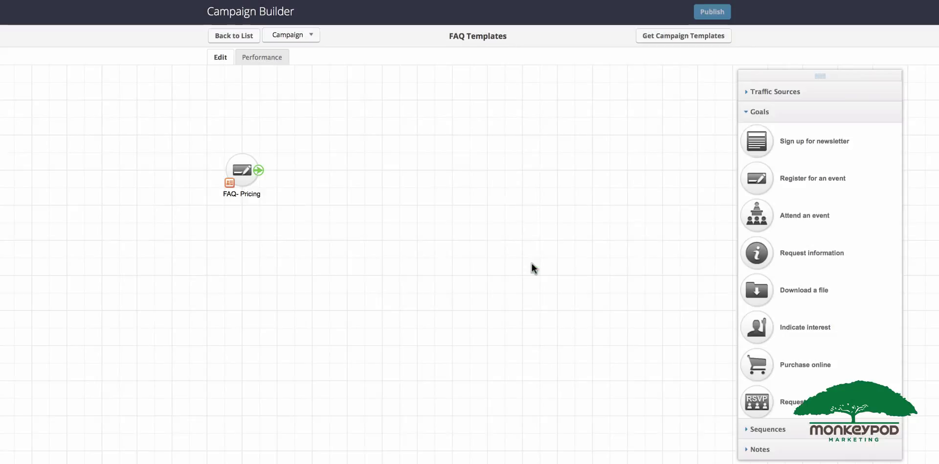
Save an Email note template 'Asked for Pricing Info' with creation notes 'They asked about pricing details.'
{"action": "left_click_drag", "start_coordinate": [299, 217], "coordinate": [184, 132]}
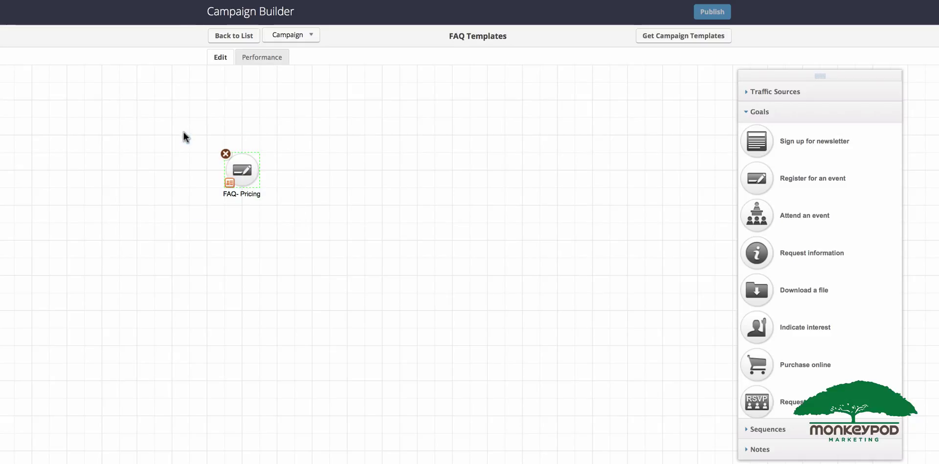
{"action": "left_click", "coordinate": [191, 175]}
{"action": "double_click", "coordinate": [239, 173]}
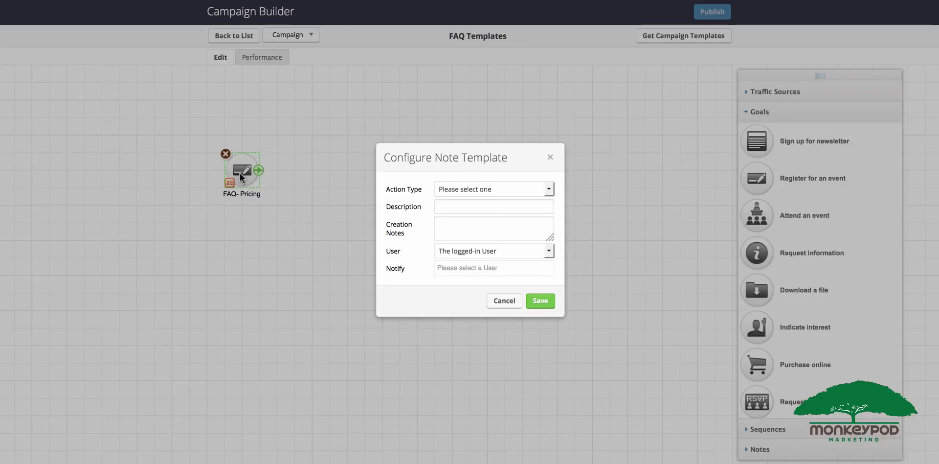
{"action": "left_click", "coordinate": [467, 186]}
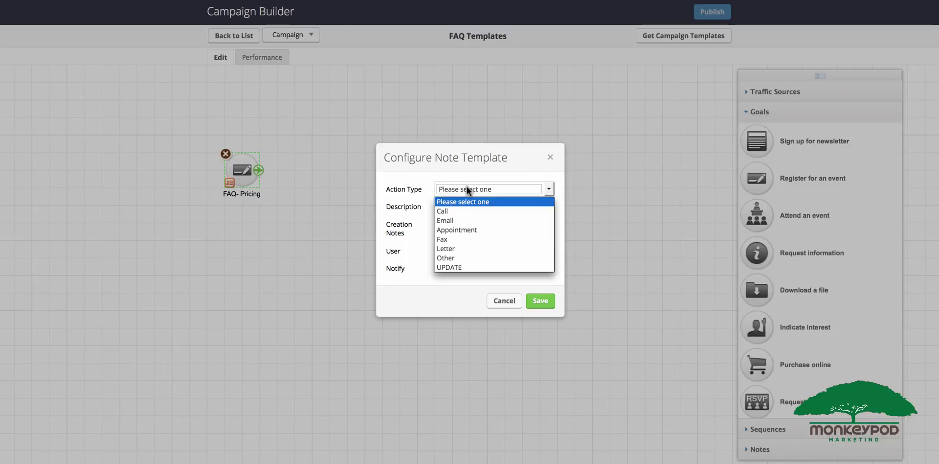
{"action": "left_click", "coordinate": [467, 214]}
{"action": "left_click", "coordinate": [474, 206]}
{"action": "type", "text": "Asked for Pricing Info"}
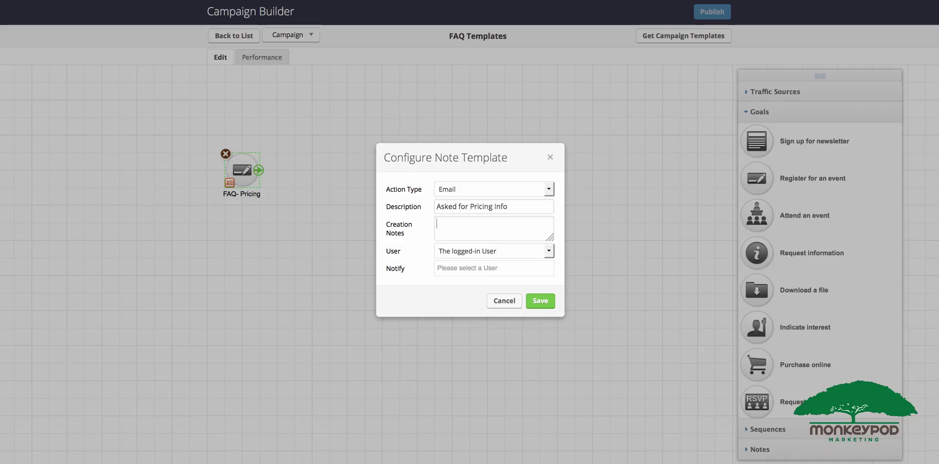
{"action": "key", "text": "Tab"}
{"action": "type", "text": "They asked about pricing details."}
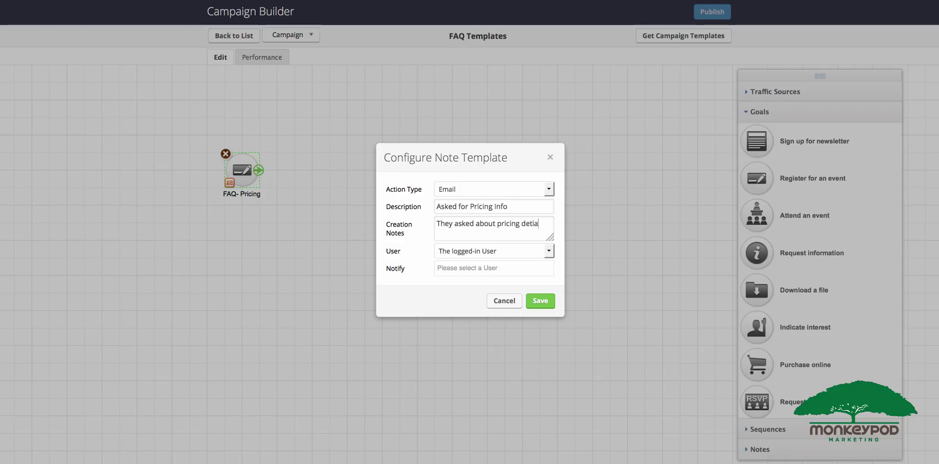
{"action": "left_click", "coordinate": [540, 300]}
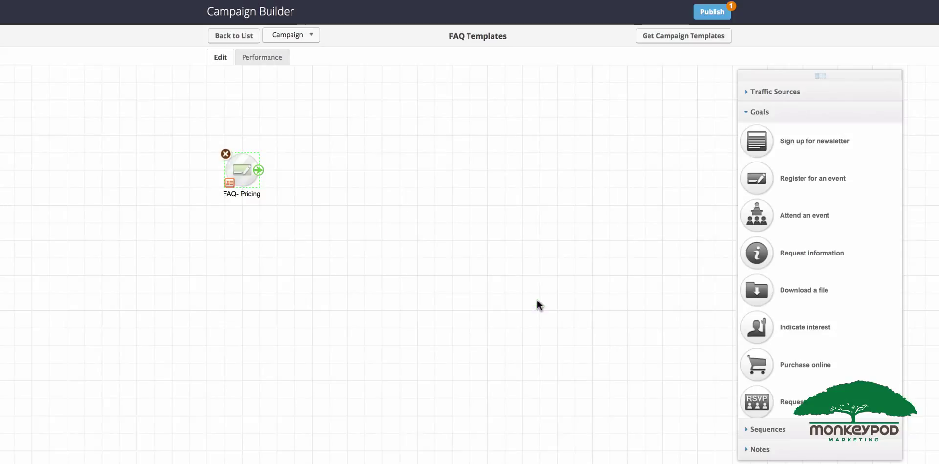
Add a sequence to the canvas and connect the FAQ- Pricing goal to it
{"action": "left_click", "coordinate": [745, 112]}
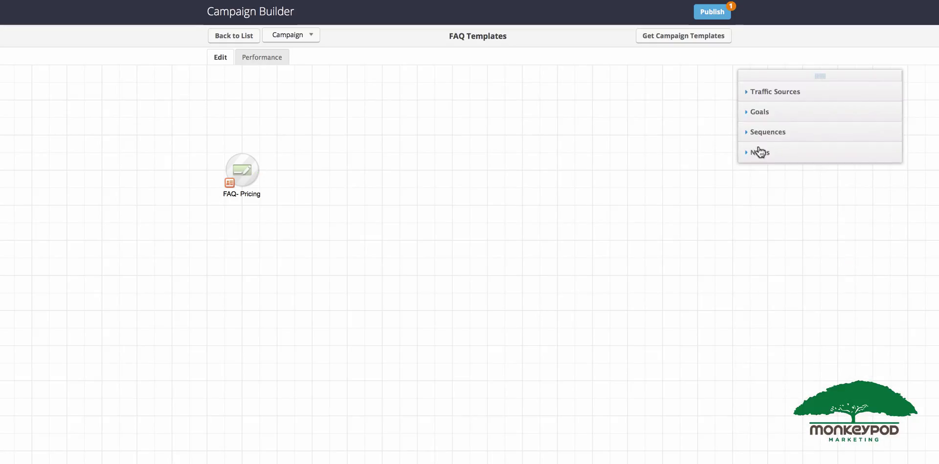
{"action": "left_click", "coordinate": [767, 131]}
{"action": "left_click_drag", "start_coordinate": [770, 154], "coordinate": [342, 164]}
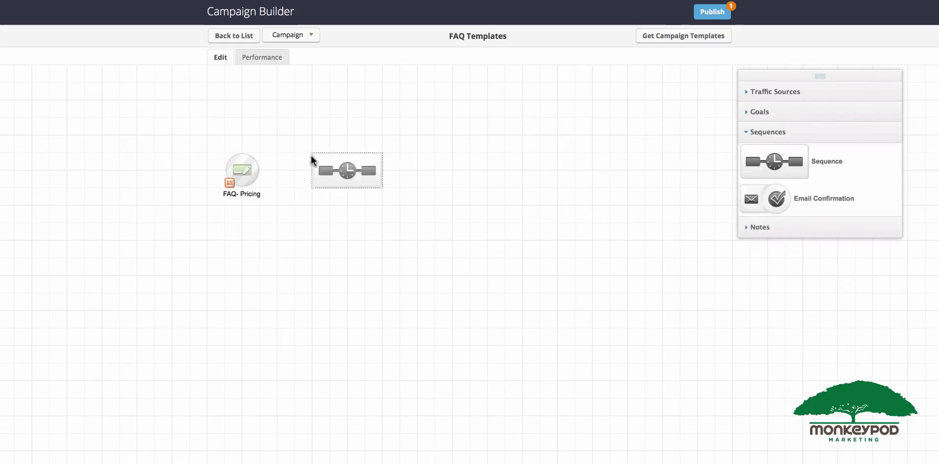
{"action": "left_click_drag", "start_coordinate": [262, 179], "coordinate": [337, 171]}
Name the new sequence 'Pricing Email' and select it
{"action": "double_click", "coordinate": [344, 194]}
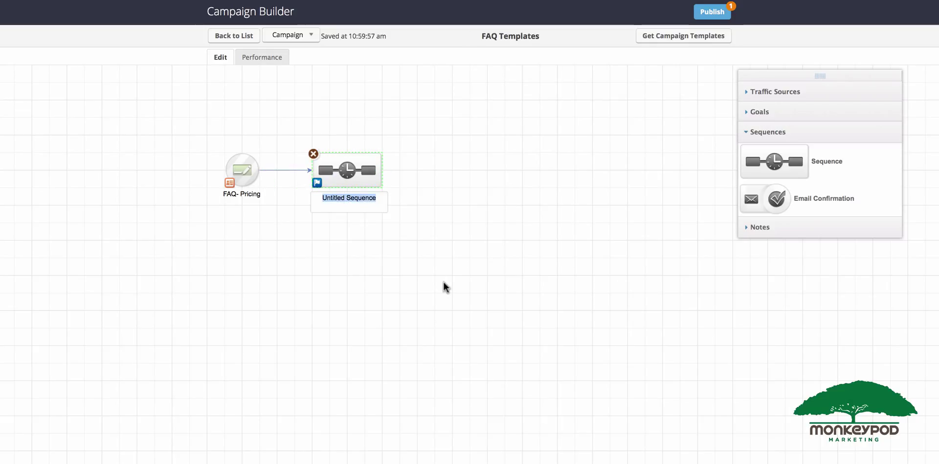
{"action": "type", "text": "Pricing Email"}
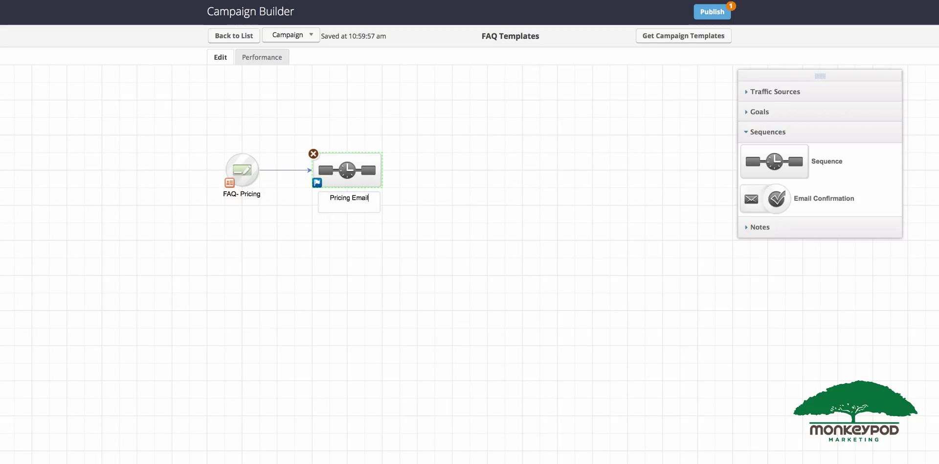
{"action": "left_click", "coordinate": [455, 317]}
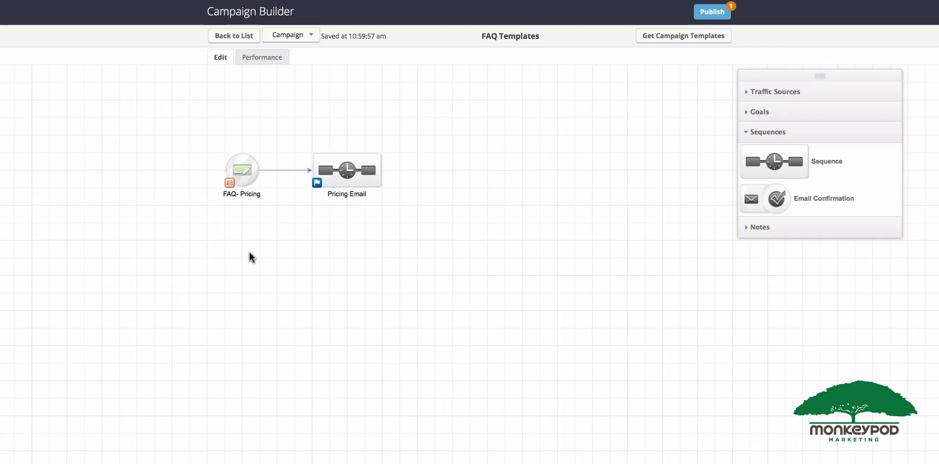
{"action": "left_click_drag", "start_coordinate": [200, 125], "coordinate": [278, 221]}
{"action": "mouse_move", "coordinate": [242, 169]}
{"action": "left_click", "coordinate": [333, 169]}
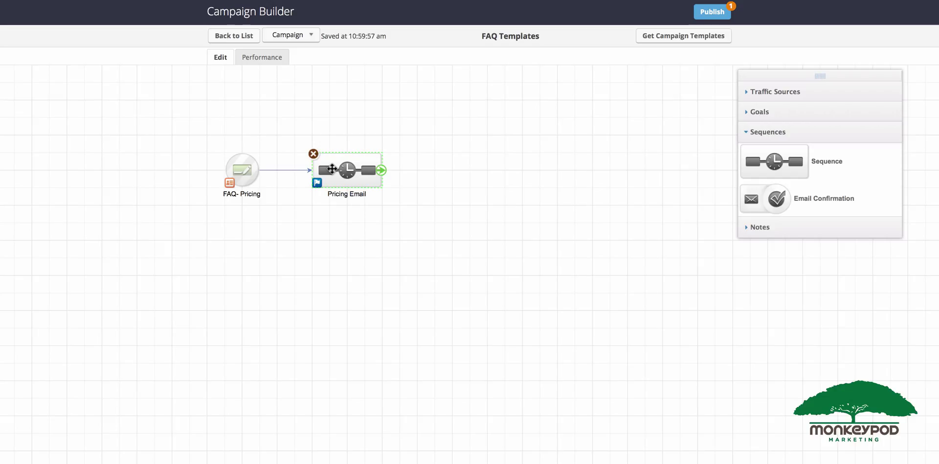
Inside Pricing Email, add an email after Start named 'FAQ Pricing Email' and open it
{"action": "double_click", "coordinate": [332, 169]}
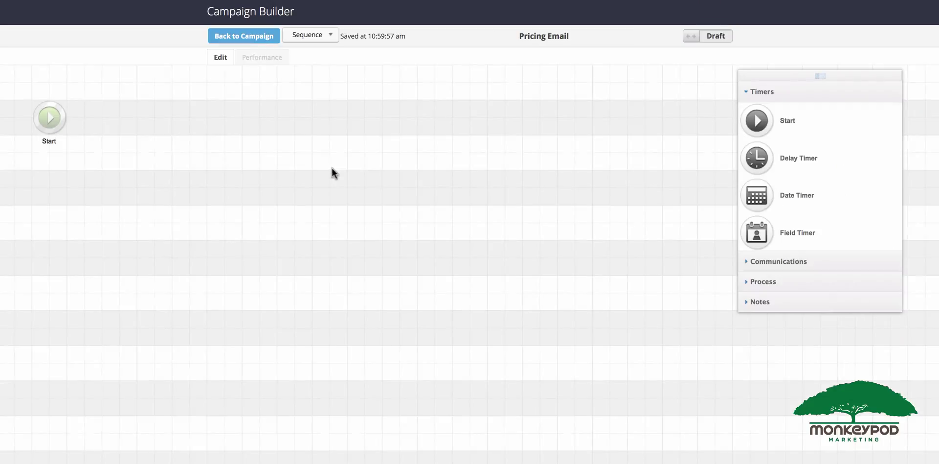
{"action": "left_click", "coordinate": [791, 268]}
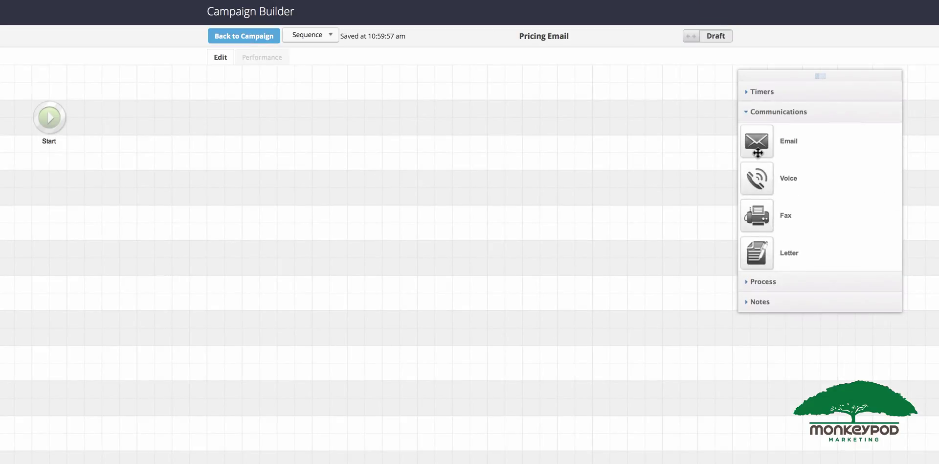
{"action": "left_click_drag", "start_coordinate": [757, 147], "coordinate": [236, 117]}
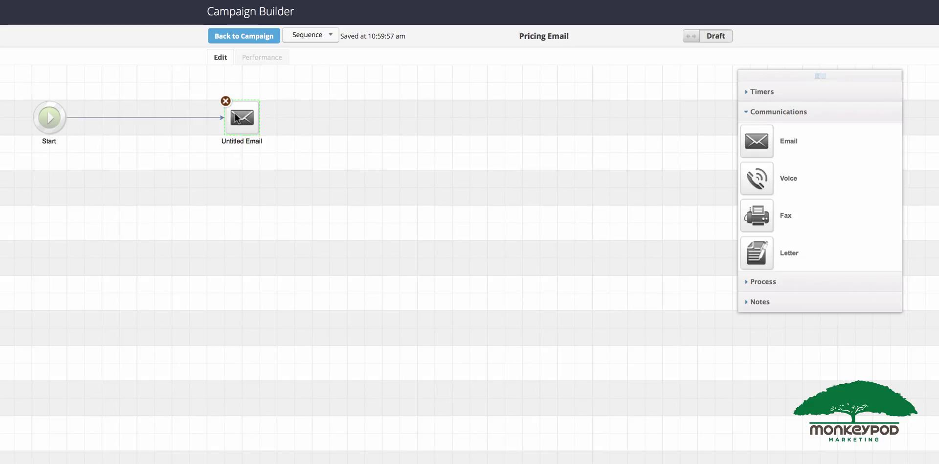
{"action": "left_click", "coordinate": [241, 144]}
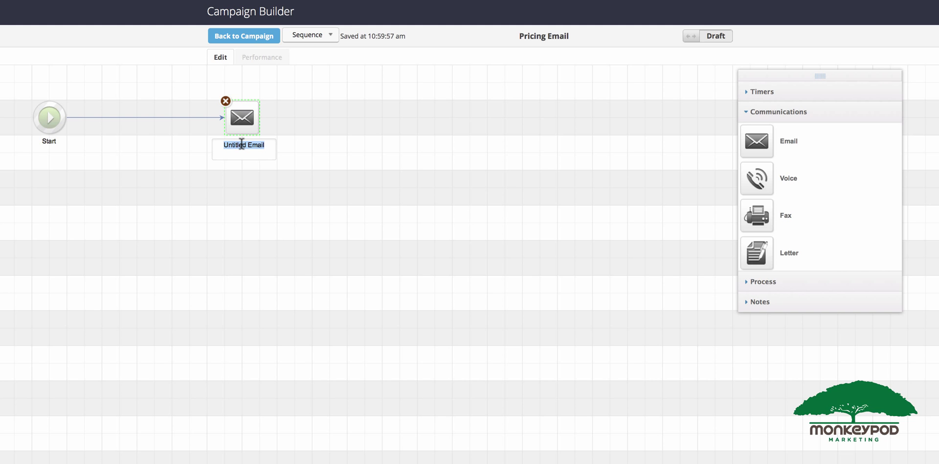
{"action": "type", "text": "FAQ Pricing Email"}
{"action": "key", "text": "Return"}
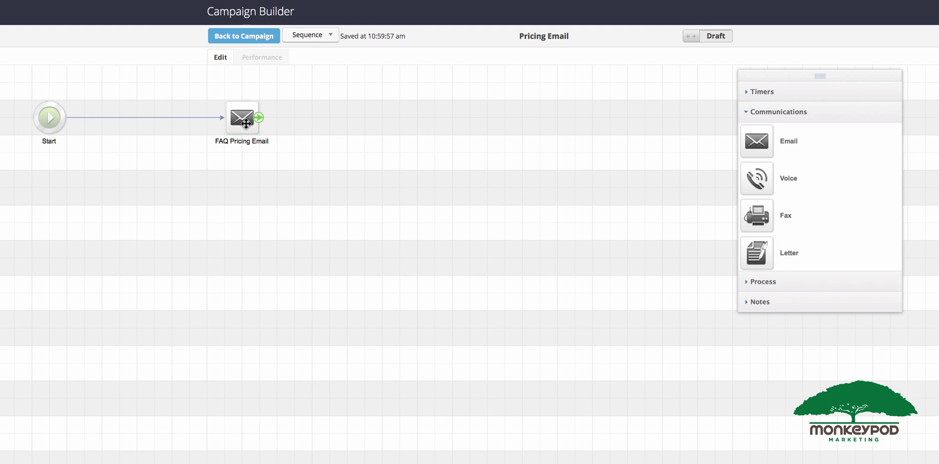
{"action": "double_click", "coordinate": [246, 124]}
Enter subject 'Thanks for asking about pricing' and replace the body with intro plus Price Point 1–3
{"action": "type", "text": "Thanks for a"}
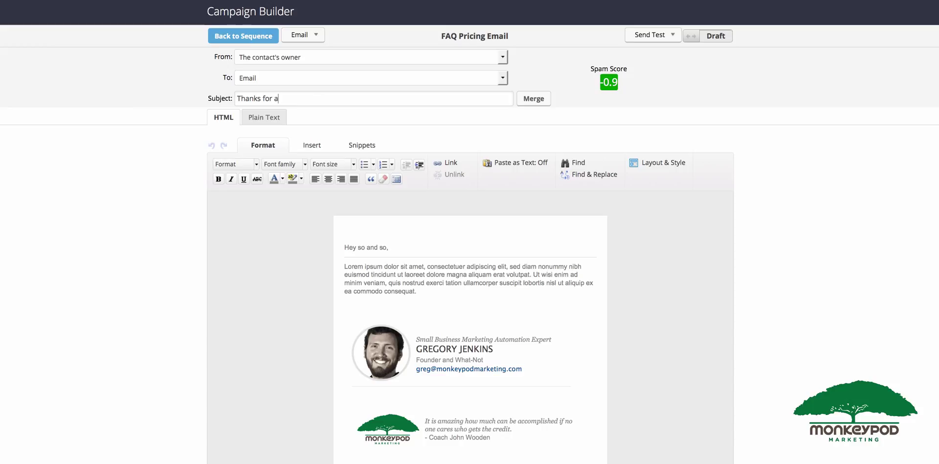
{"action": "type", "text": "sking about pricing"}
{"action": "left_click_drag", "start_coordinate": [431, 292], "coordinate": [301, 250]}
{"action": "type", "text": "Here is everyt"}
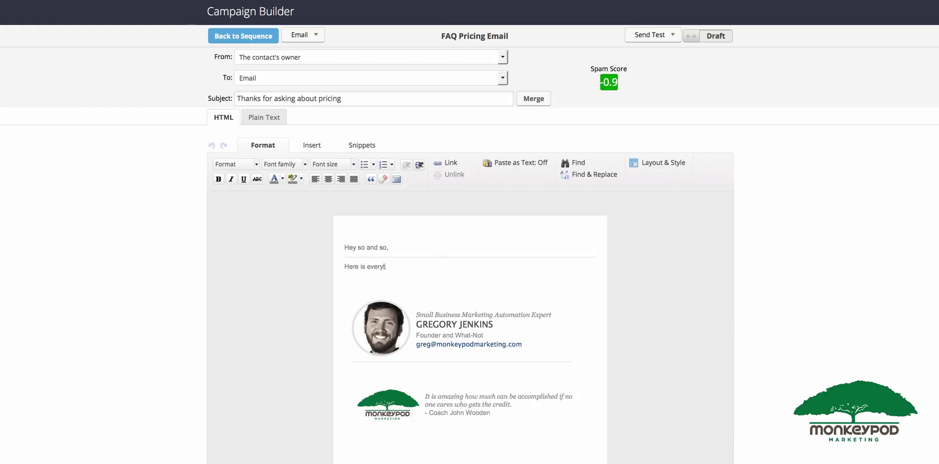
{"action": "type", "text": "hing you need to know about pricing for our product:"}
{"action": "key", "text": "Return"}
{"action": "type", "text": "Pric"}
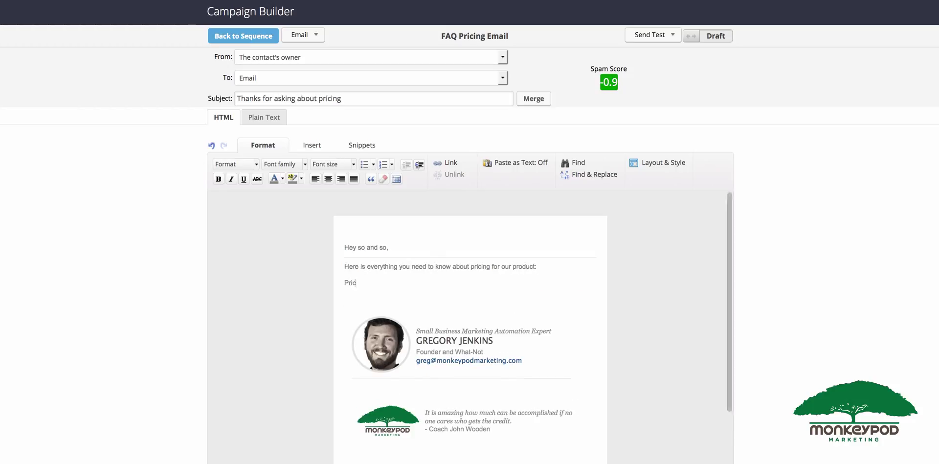
{"action": "type", "text": "e Point 1"}
{"action": "key", "text": "shift+Return"}
{"action": "type", "text": "Price Point 2"}
{"action": "key", "text": "shift+Return"}
{"action": "type", "text": "Price p"}
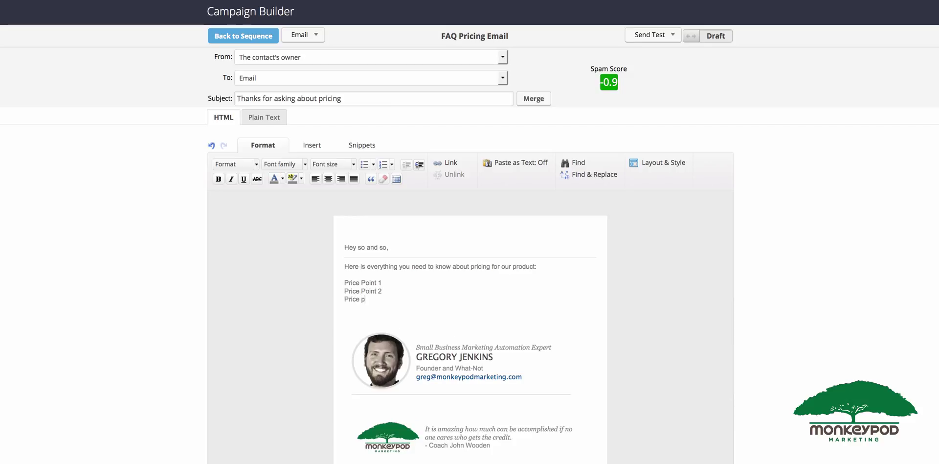
{"action": "key", "text": "BackSpace"}
{"action": "type", "text": "Point 3"}
Add the explanation and thank-you closing paragraphs, then mark the email Ready
{"action": "key", "text": "Return"}
{"action": "type", "text": "And here is why those prices rae"}
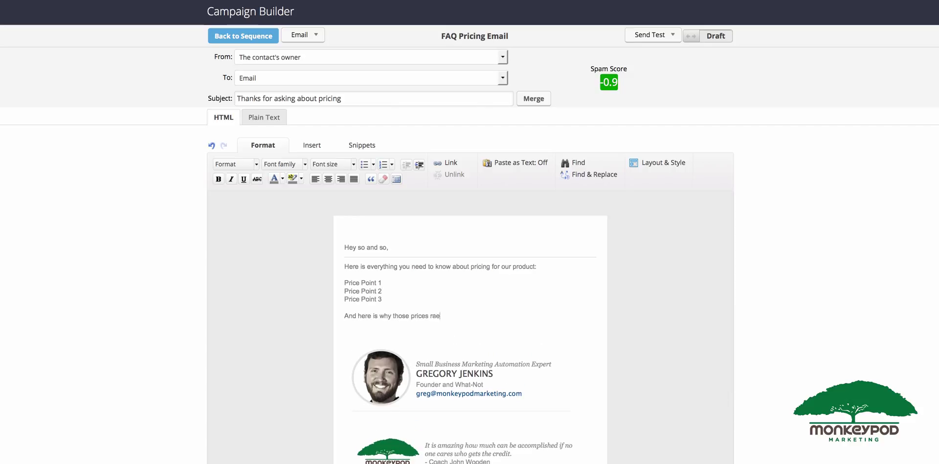
{"action": "type", "text": " the way that they are."}
{"action": "key", "text": "Return"}
{"action": "type", "text": "Thanks, let us know if you have any q"}
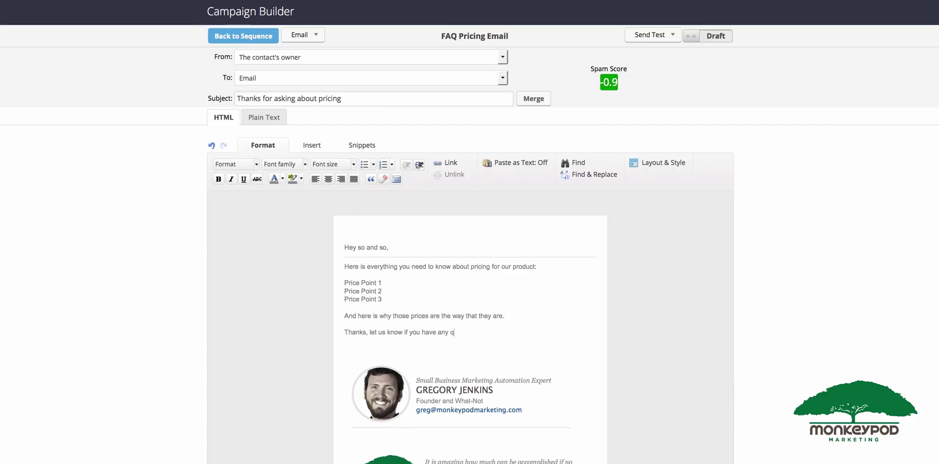
{"action": "type", "text": "uestions,"}
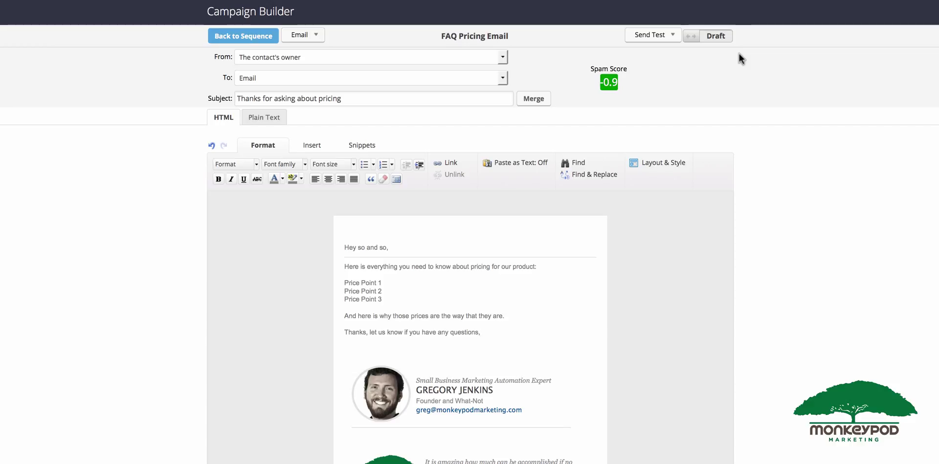
{"action": "left_click", "coordinate": [719, 41]}
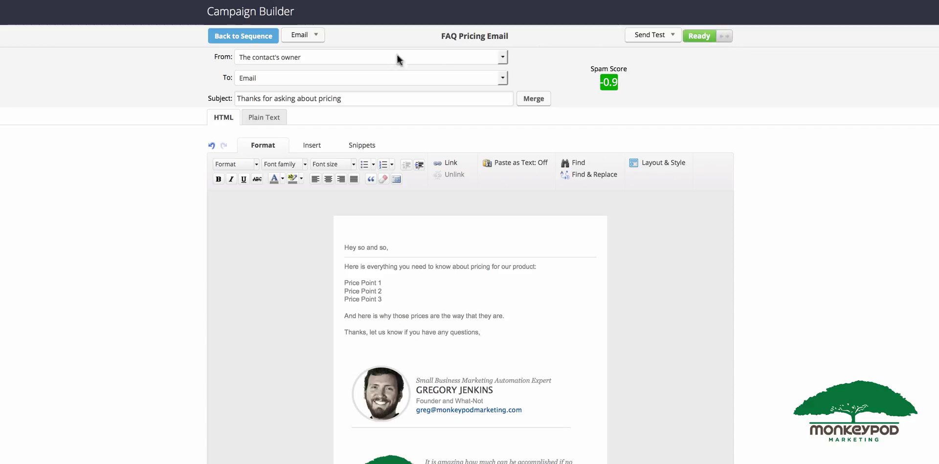
Back in the Pricing Email sequence, insert a Delay Timer between Start and FAQ Pricing Email
{"action": "left_click", "coordinate": [261, 38]}
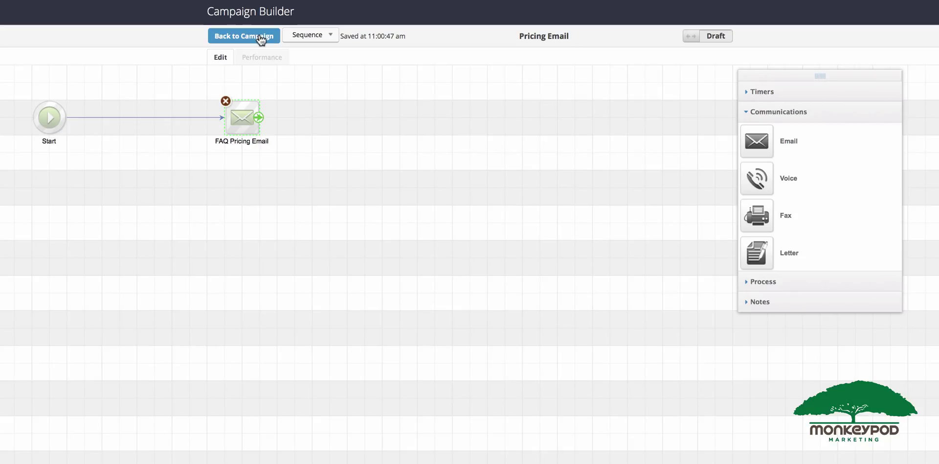
{"action": "left_click", "coordinate": [839, 114]}
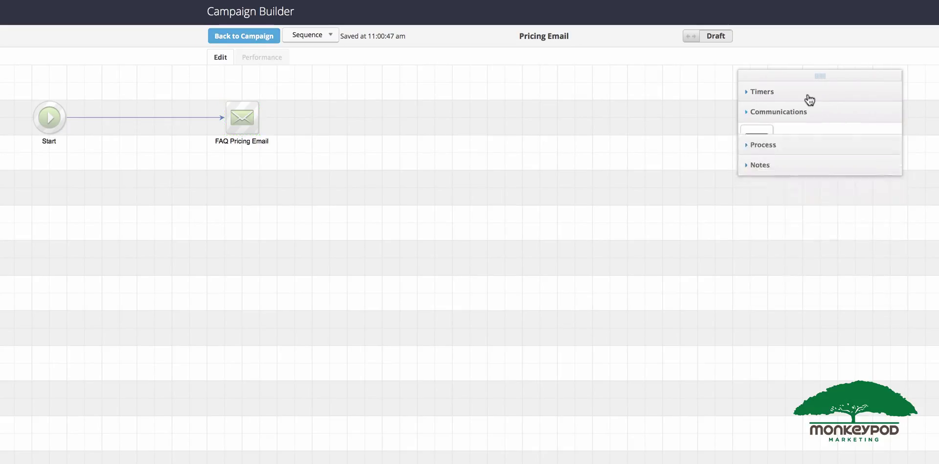
{"action": "left_click", "coordinate": [809, 99]}
{"action": "left_click_drag", "start_coordinate": [246, 119], "coordinate": [282, 121]}
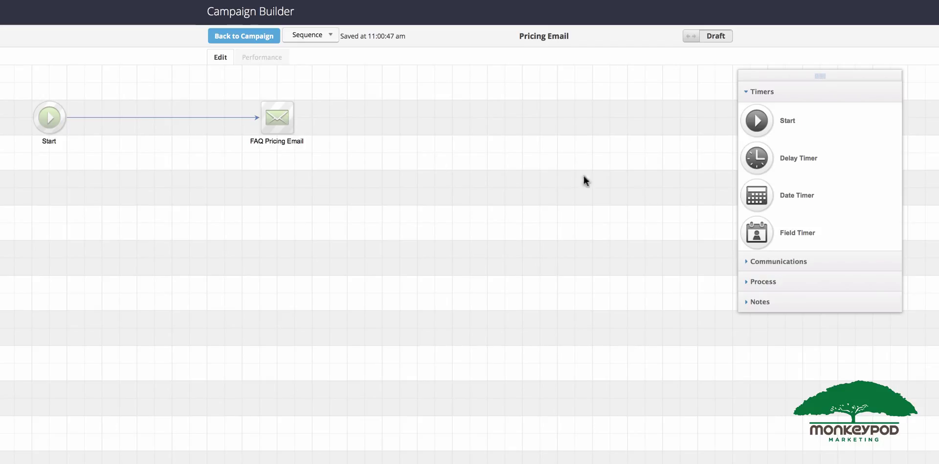
{"action": "left_click_drag", "start_coordinate": [744, 167], "coordinate": [172, 121]}
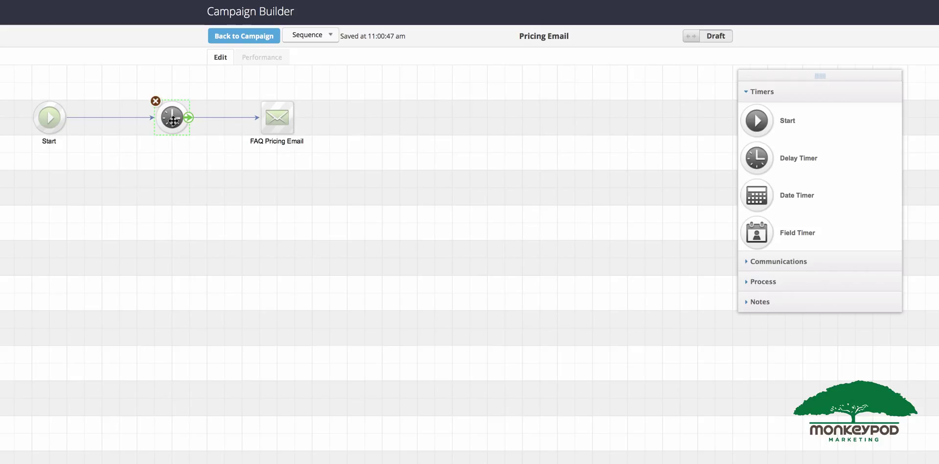
Set the delay timer to 5 minutes, running any day from 4 AM to 10 PM, and save
{"action": "double_click", "coordinate": [173, 121]}
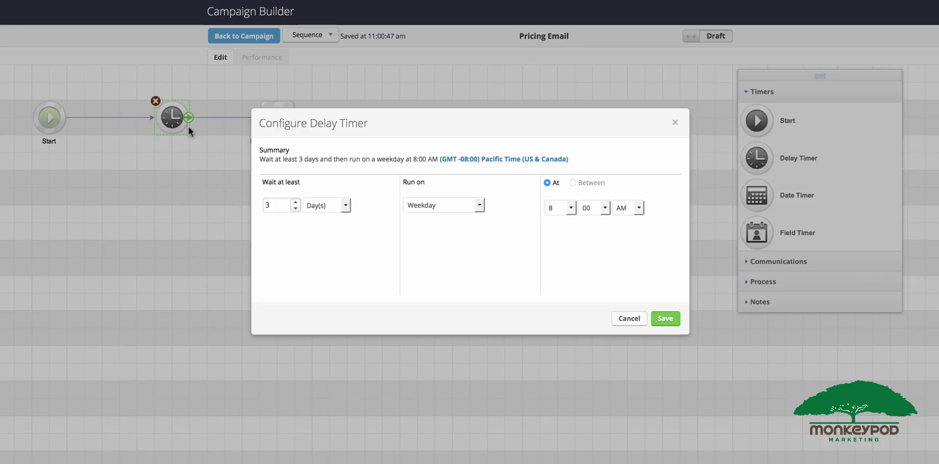
{"action": "left_click", "coordinate": [311, 206]}
{"action": "left_click", "coordinate": [316, 218]}
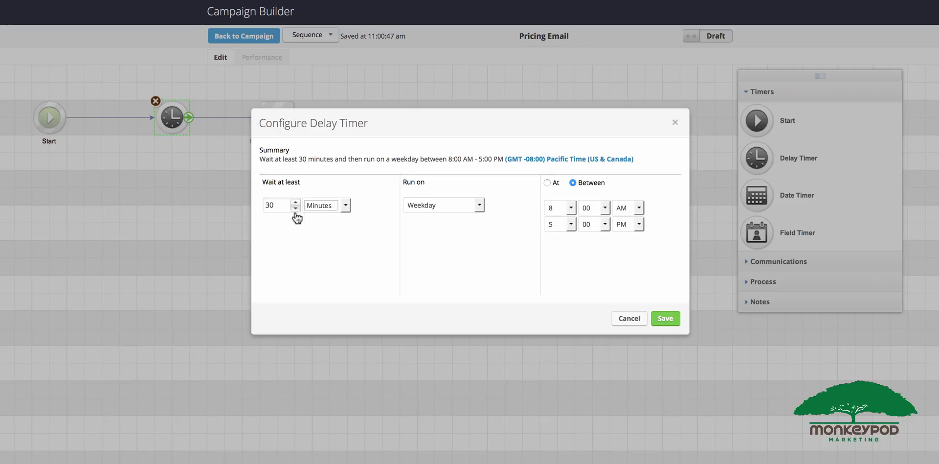
{"action": "key", "text": "ctrl+a"}
{"action": "type", "text": "5"}
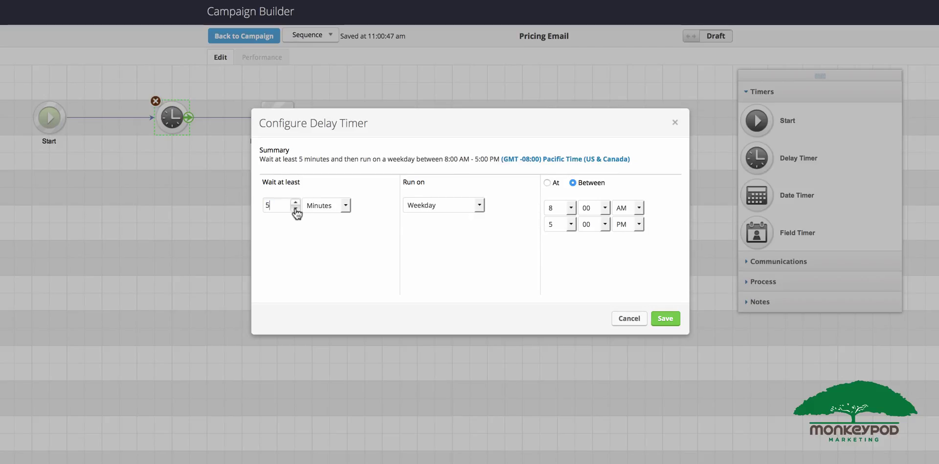
{"action": "left_click", "coordinate": [571, 209]}
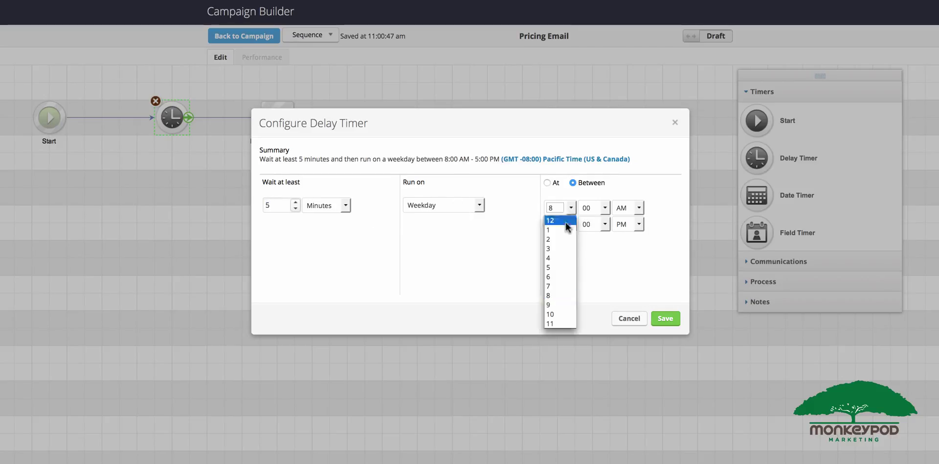
{"action": "left_click", "coordinate": [557, 257]}
{"action": "left_click", "coordinate": [571, 225]}
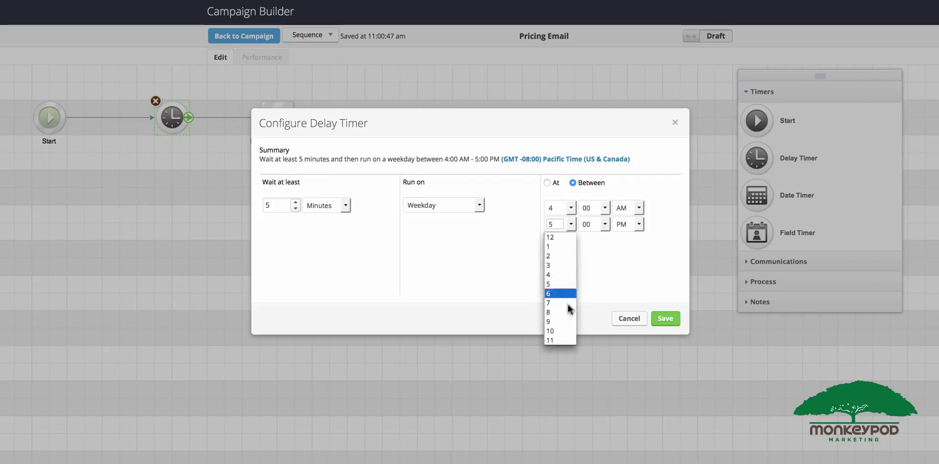
{"action": "left_click", "coordinate": [562, 331]}
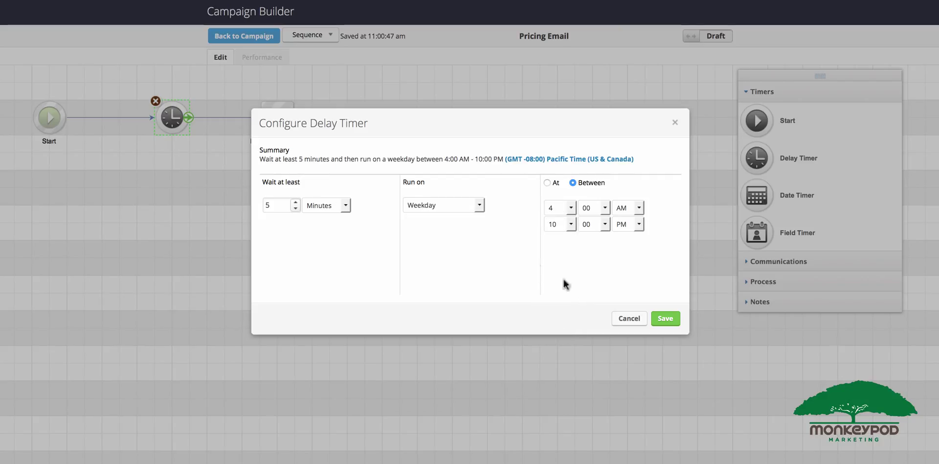
{"action": "left_click", "coordinate": [471, 210]}
{"action": "left_click", "coordinate": [470, 217]}
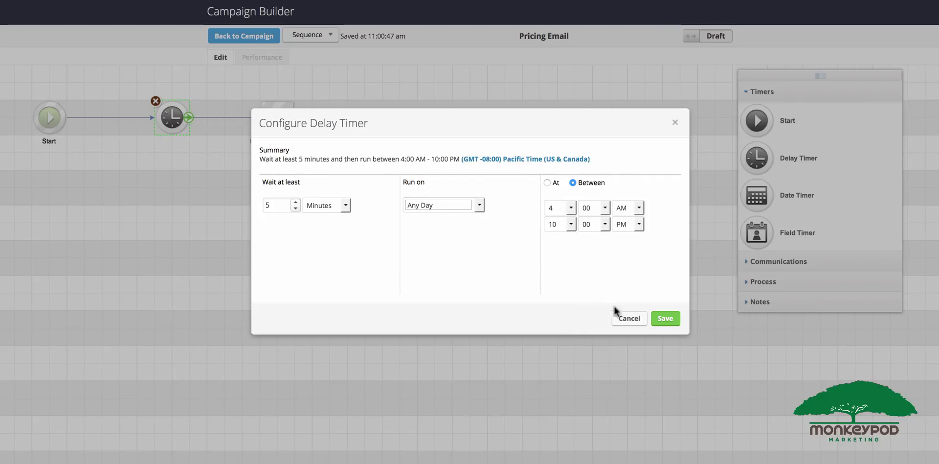
{"action": "left_click", "coordinate": [664, 319]}
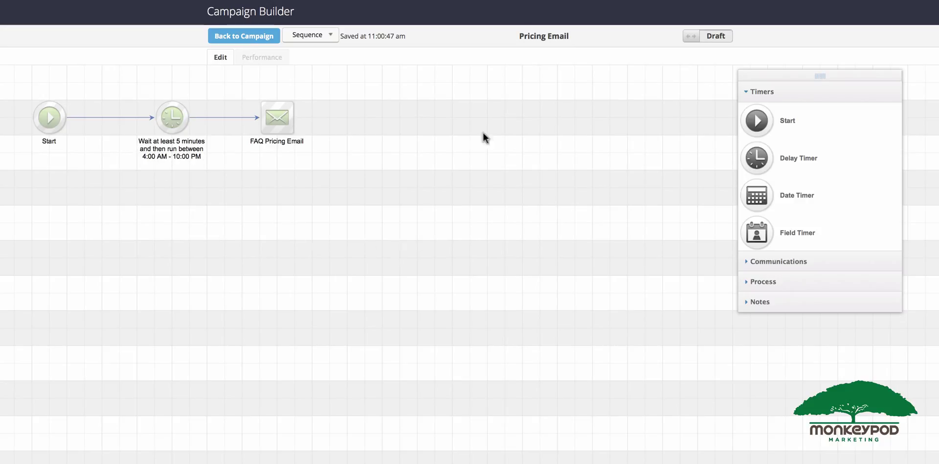
Mark the Pricing Email sequence Ready and return to the FAQ Templates campaign canvas
{"action": "left_click", "coordinate": [698, 37]}
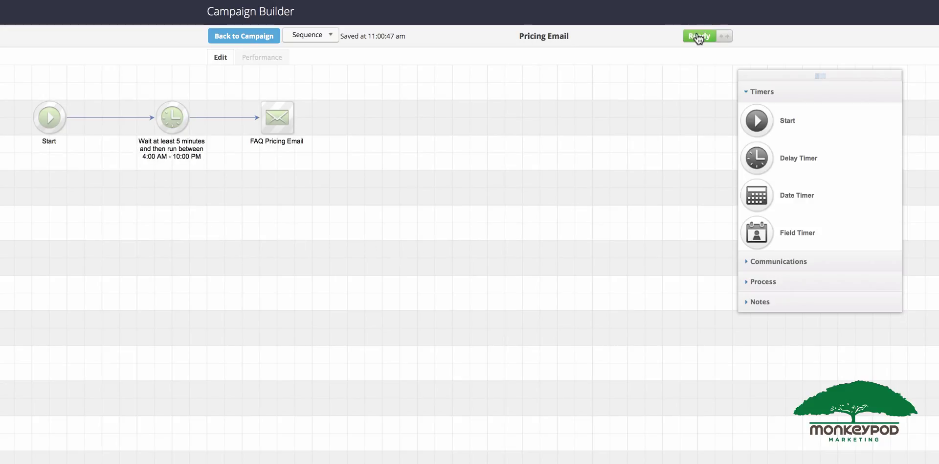
{"action": "left_click", "coordinate": [261, 35]}
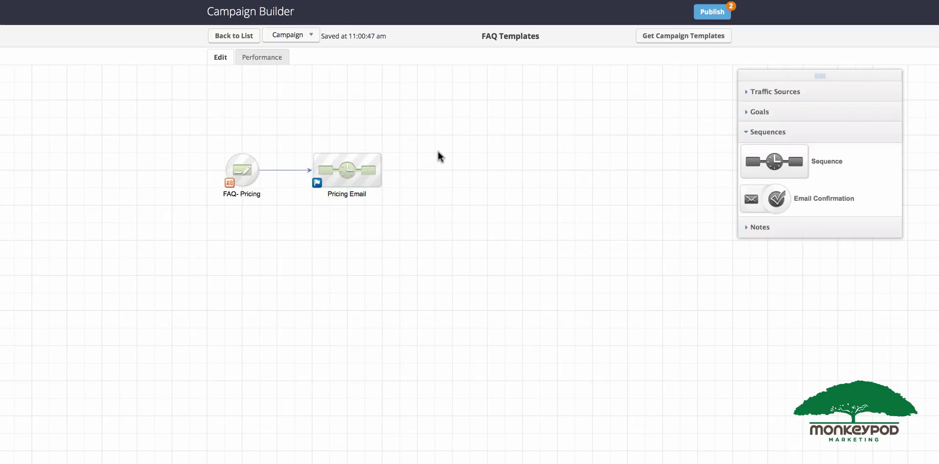
{"action": "left_click_drag", "start_coordinate": [433, 221], "coordinate": [166, 115]}
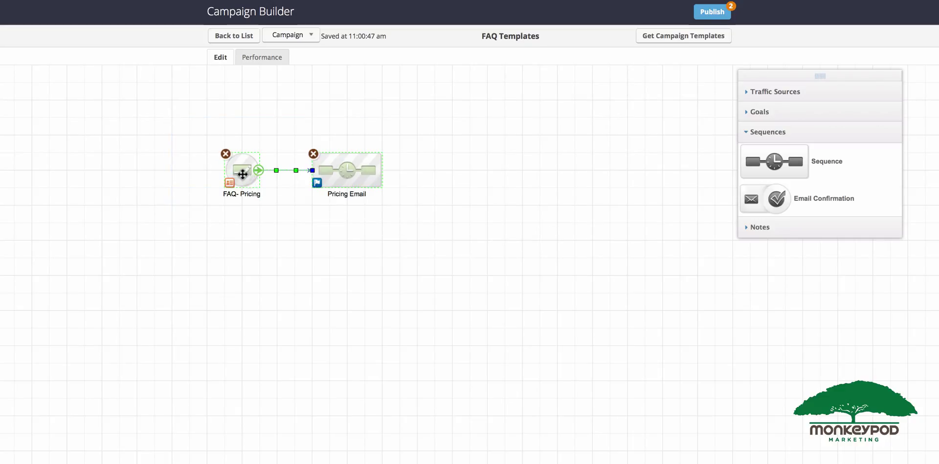
{"action": "left_click", "coordinate": [279, 309]}
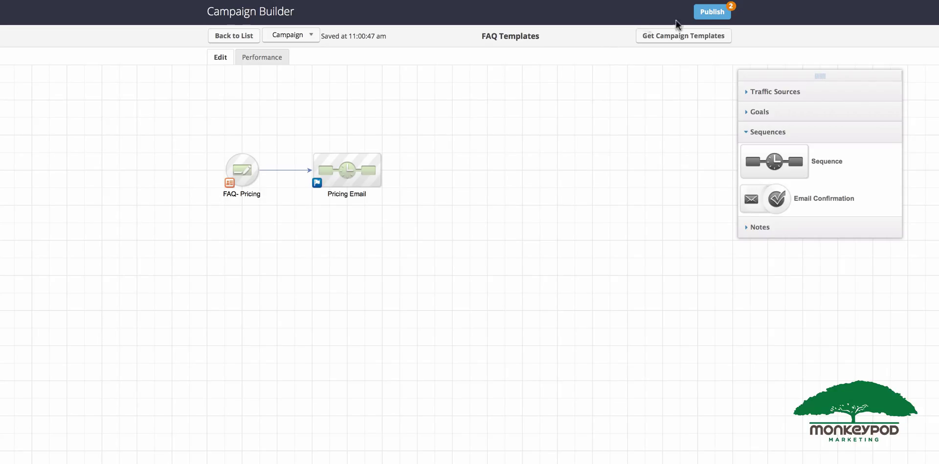
Publish FAQ Templates from the Items to be Published dialog and return to the Campaigns list
{"action": "left_click", "coordinate": [717, 17]}
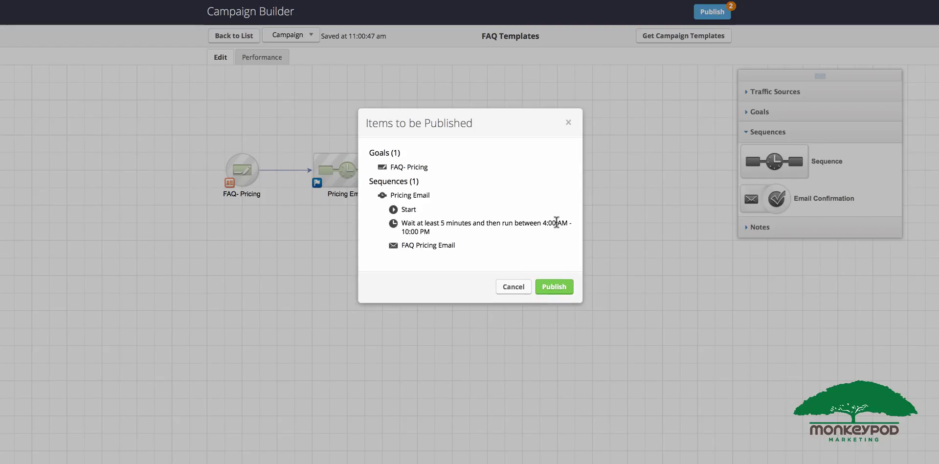
{"action": "left_click", "coordinate": [555, 292]}
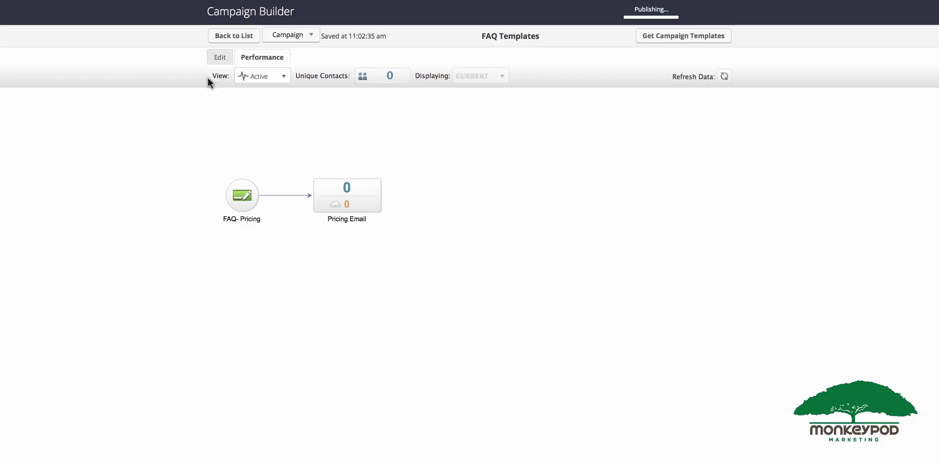
{"action": "left_click", "coordinate": [223, 39]}
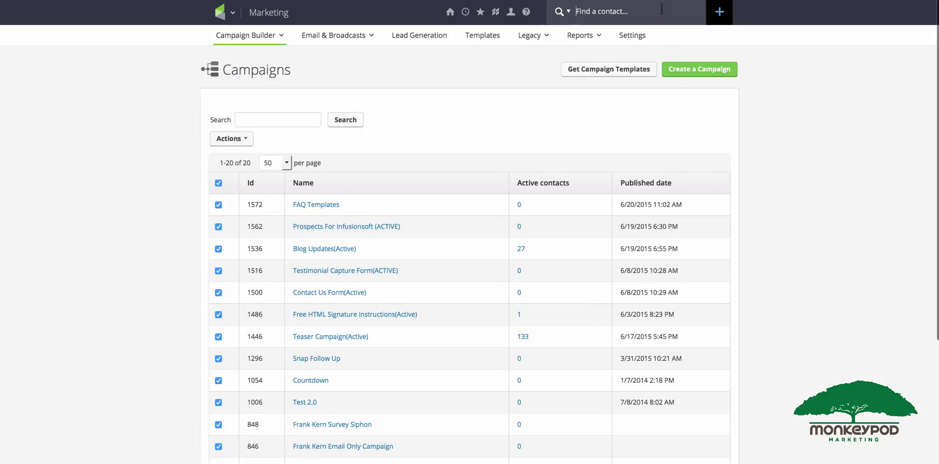
Search for the test contact by first name and open their record
{"action": "type", "text": "greg"}
{"action": "left_click", "coordinate": [661, 9]}
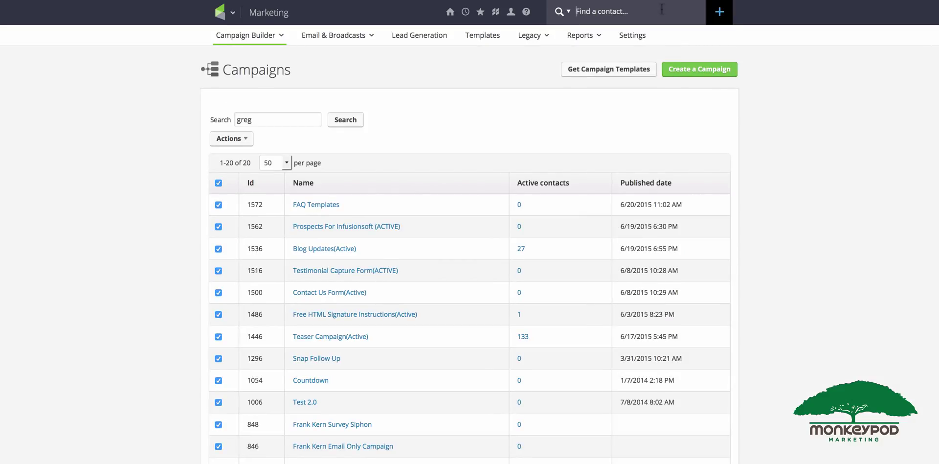
{"action": "type", "text": "greg"}
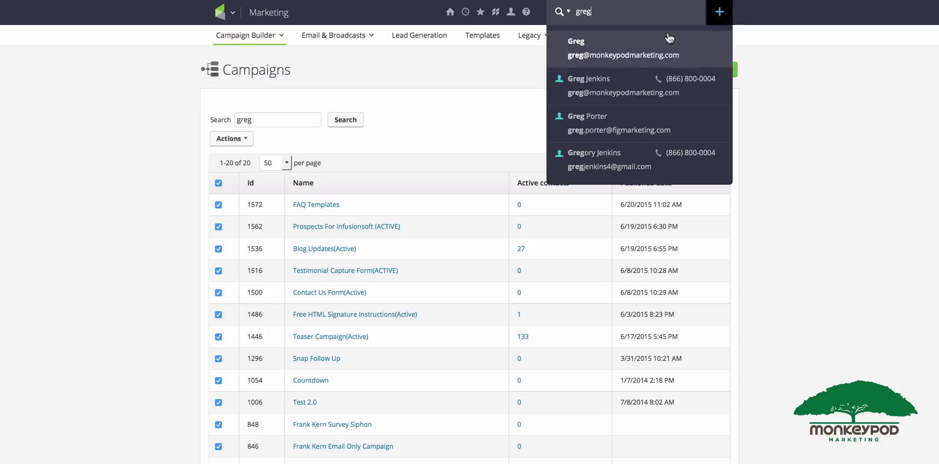
{"action": "left_click", "coordinate": [661, 47]}
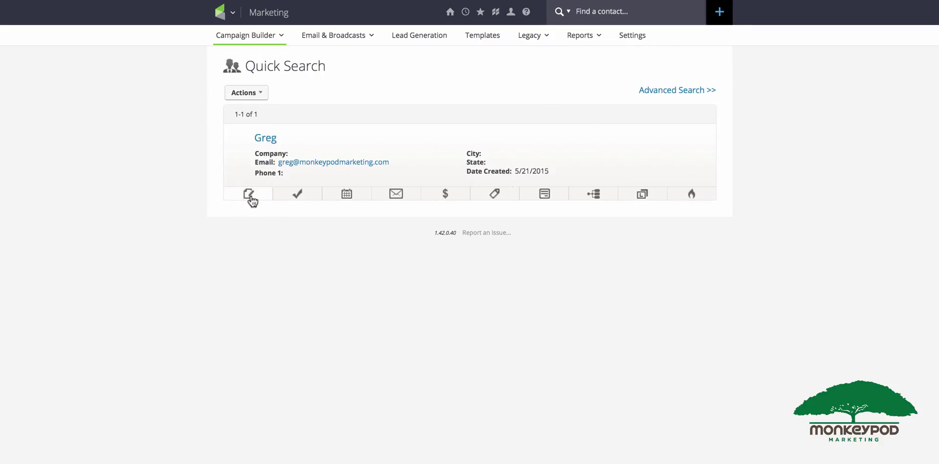
Add and save an 'Asked for Pricing Info' note from the FAQ- Pricing template
{"action": "left_click", "coordinate": [248, 194]}
{"action": "left_click", "coordinate": [664, 240]}
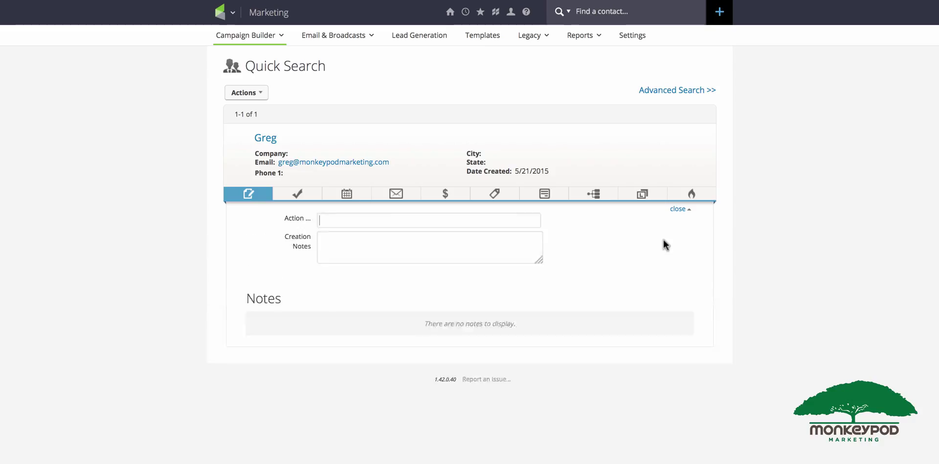
{"action": "left_click", "coordinate": [411, 284]}
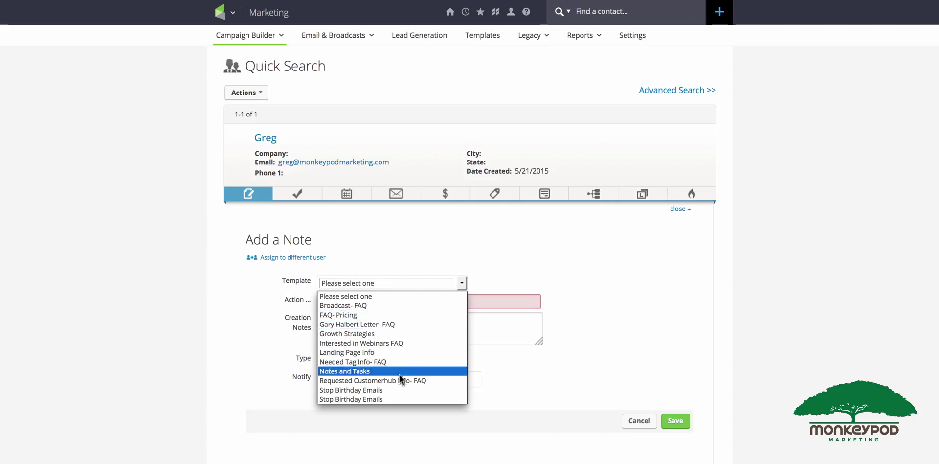
{"action": "left_click", "coordinate": [403, 315]}
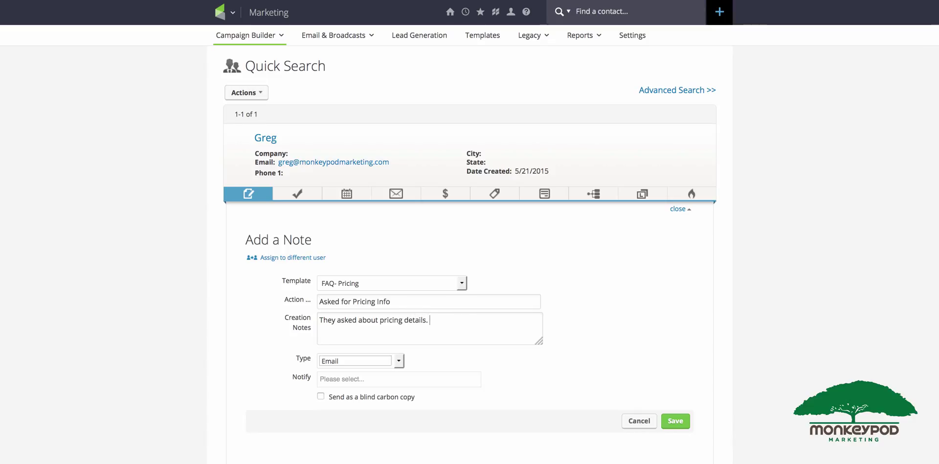
{"action": "left_click", "coordinate": [508, 331]}
{"action": "left_click", "coordinate": [665, 421]}
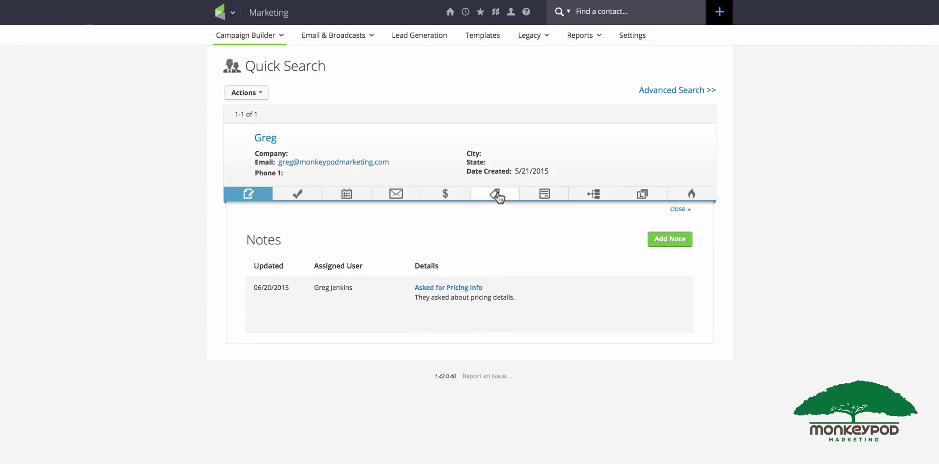
Check the campaign history: FAQ- Pricing achieved, FAQ Pricing Email queued for 11:08 AM
{"action": "left_click", "coordinate": [594, 199]}
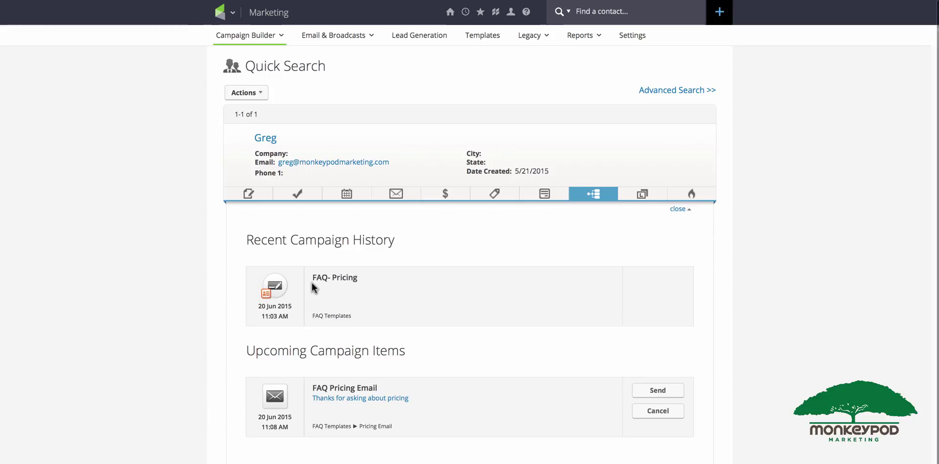
{"action": "scroll", "coordinate": [312, 287], "scroll_direction": "down", "scroll_amount": 1}
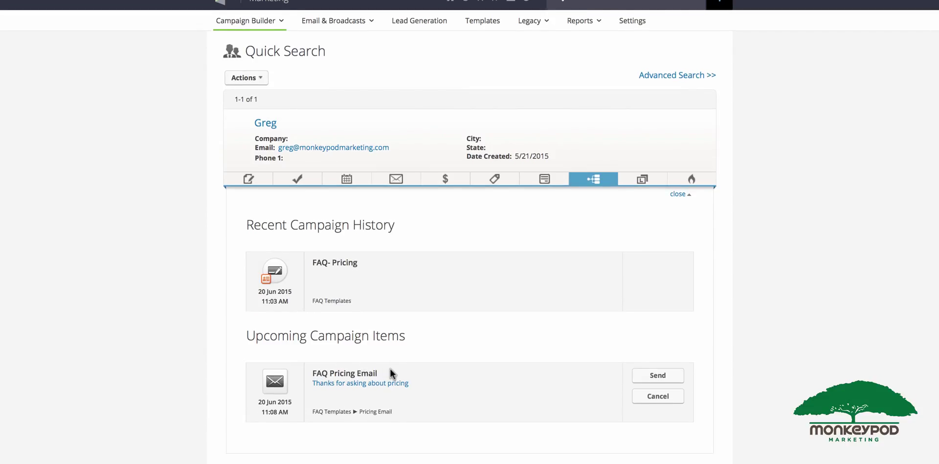
{"action": "scroll", "coordinate": [389, 368], "scroll_direction": "up", "scroll_amount": 1}
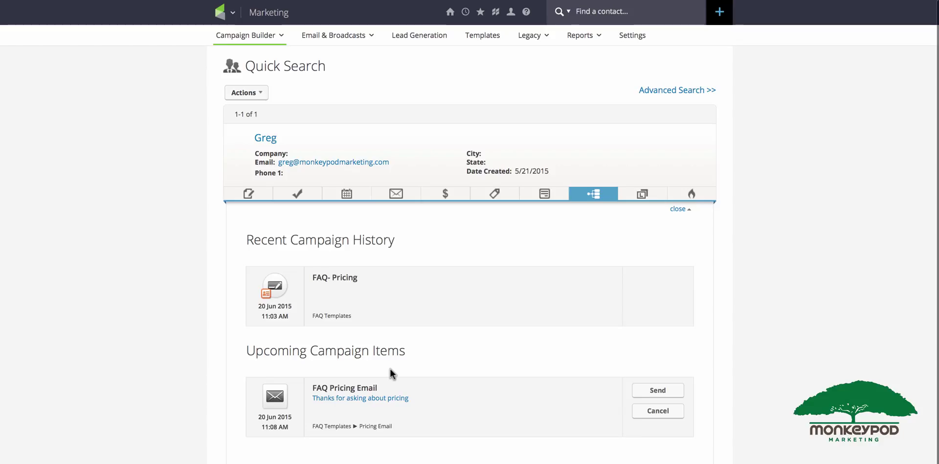